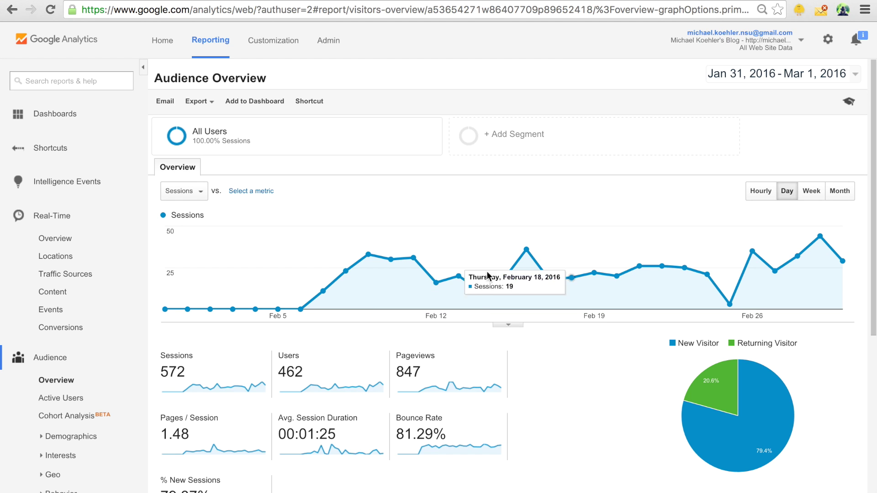
Inspect the Sessions chart points in the Jan 31 – Mar 1, 2016 Audience Overview
{"action": "mouse_move", "coordinate": [592, 262]}
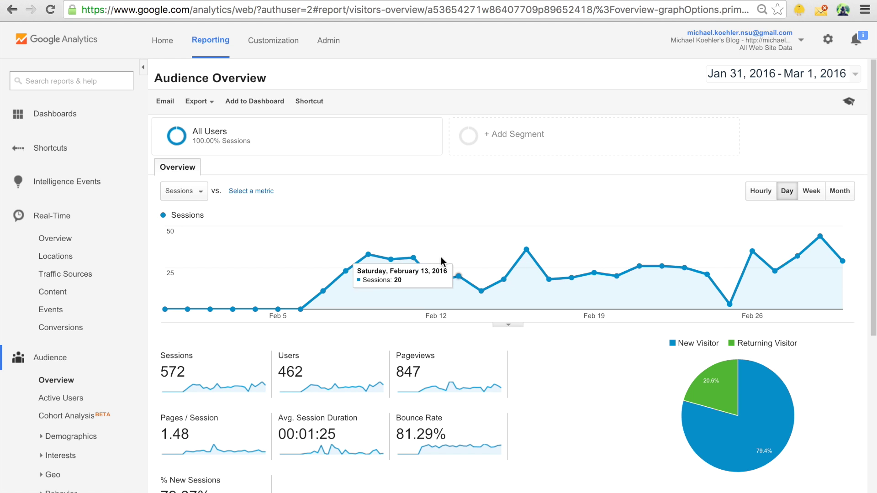
{"action": "mouse_move", "coordinate": [354, 252]}
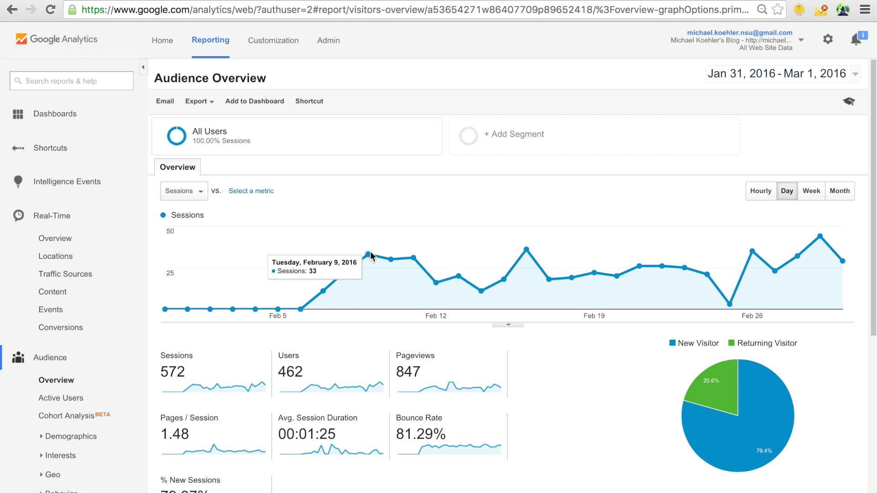
{"action": "mouse_move", "coordinate": [449, 264]}
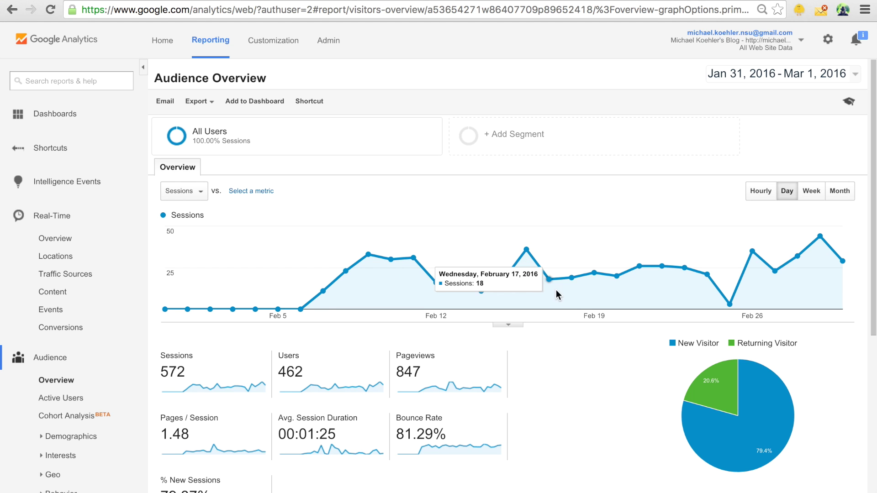
{"action": "mouse_move", "coordinate": [702, 271]}
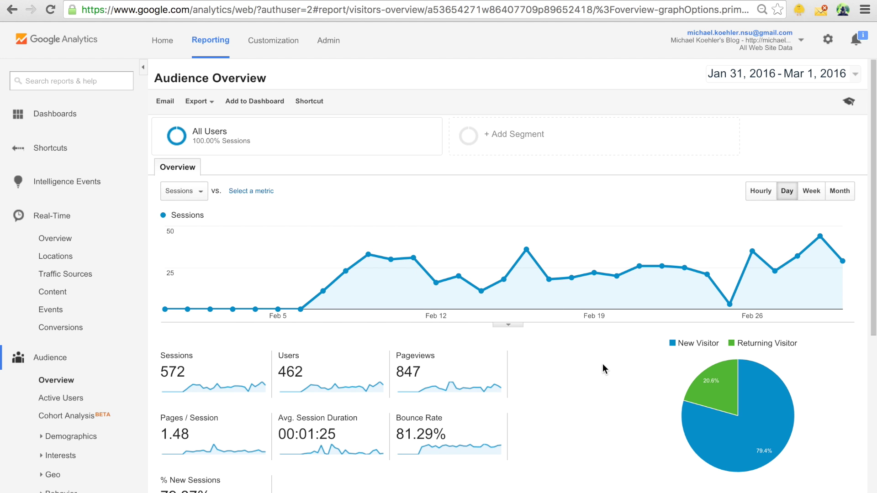
{"action": "scroll", "coordinate": [602, 365], "scroll_direction": "down", "scroll_amount": 3}
{"action": "scroll", "coordinate": [602, 364], "scroll_direction": "down", "scroll_amount": 3}
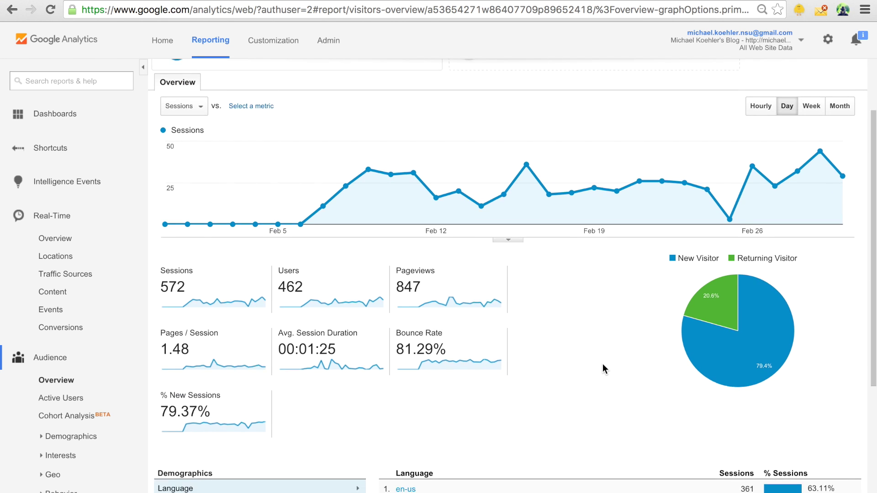
{"action": "scroll", "coordinate": [602, 364], "scroll_direction": "up", "scroll_amount": 4}
{"action": "scroll", "coordinate": [603, 366], "scroll_direction": "up", "scroll_amount": 2}
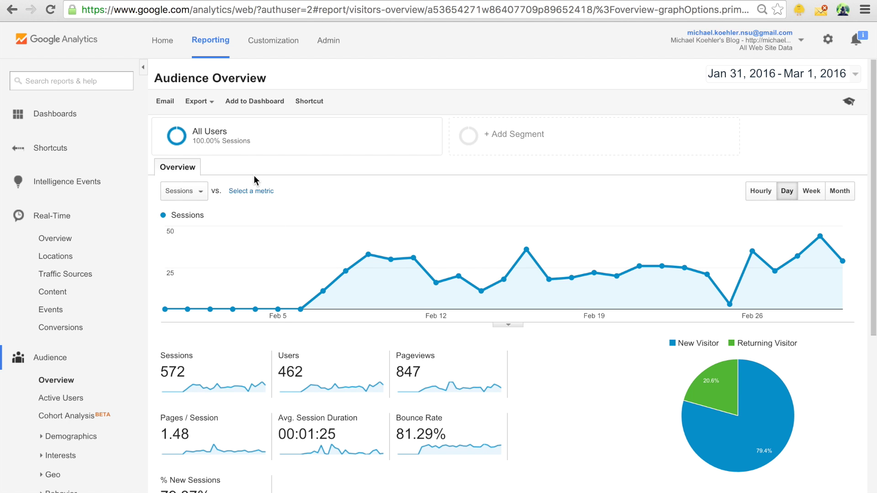
{"action": "scroll", "coordinate": [260, 188], "scroll_direction": "down", "scroll_amount": 4}
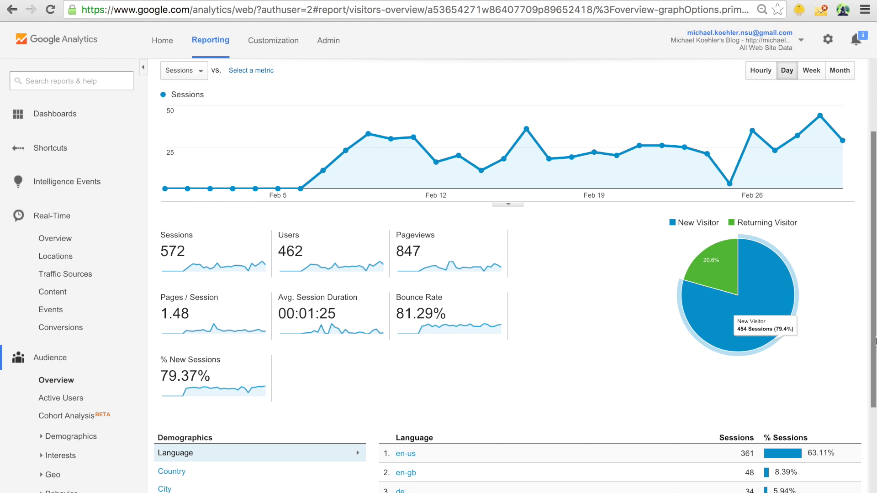
{"action": "scroll", "coordinate": [558, 338], "scroll_direction": "down", "scroll_amount": 3}
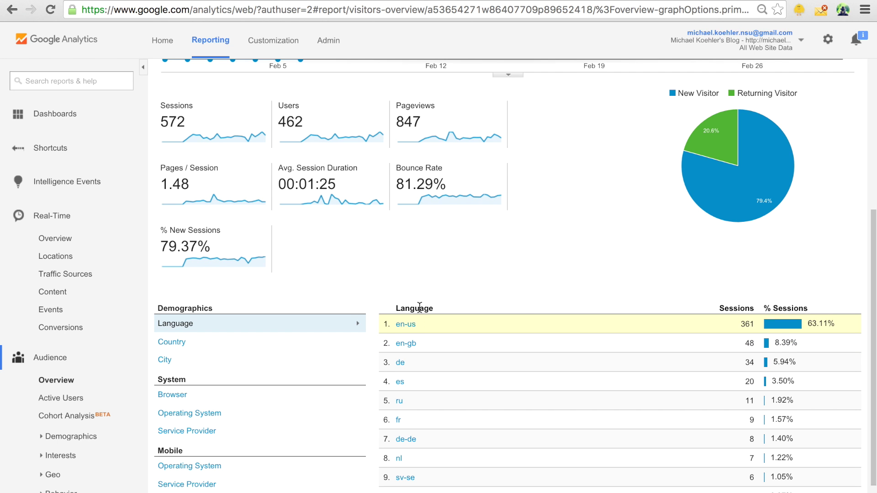
{"action": "scroll", "coordinate": [520, 292], "scroll_direction": "up", "scroll_amount": 3}
{"action": "scroll", "coordinate": [519, 297], "scroll_direction": "up", "scroll_amount": 3}
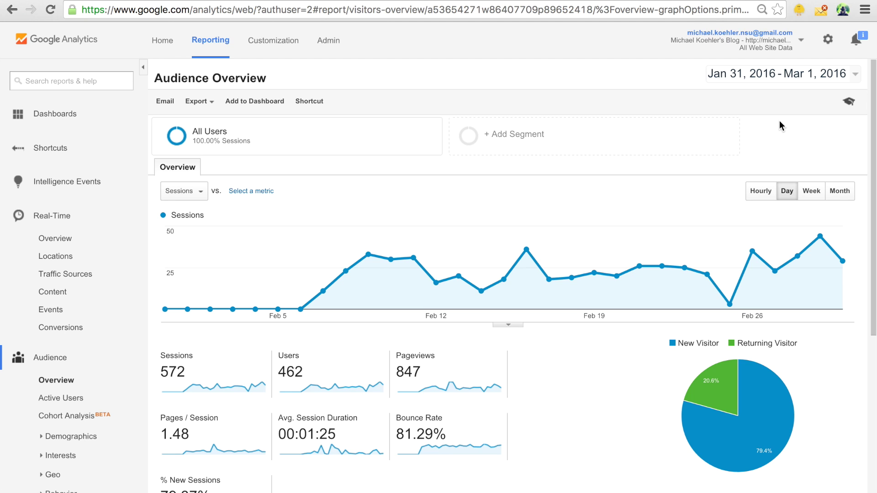
Widen the report date range to Jan 1, 2015 – Mar 1, 2016
{"action": "left_click", "coordinate": [797, 80]}
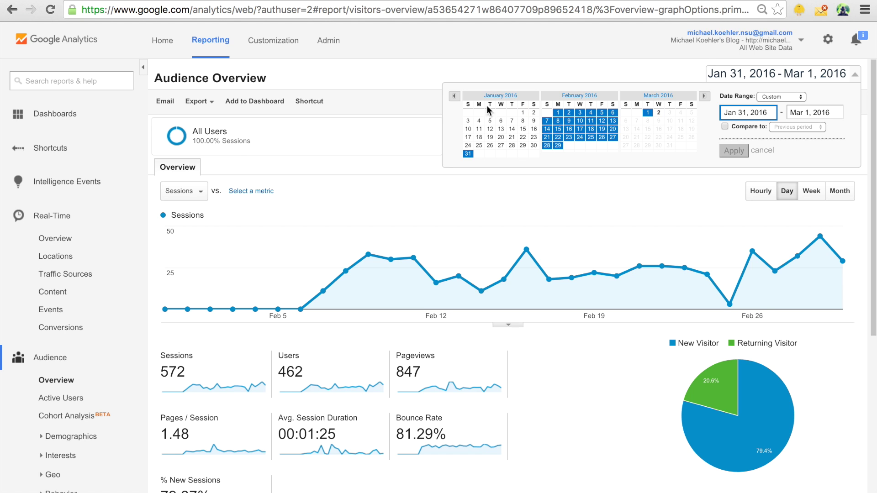
{"action": "left_click", "coordinate": [455, 97]}
{"action": "left_click", "coordinate": [455, 97]}
{"action": "left_click", "coordinate": [455, 97]}
{"action": "left_click", "coordinate": [455, 96]}
{"action": "left_click", "coordinate": [455, 97]}
{"action": "left_click", "coordinate": [455, 98]}
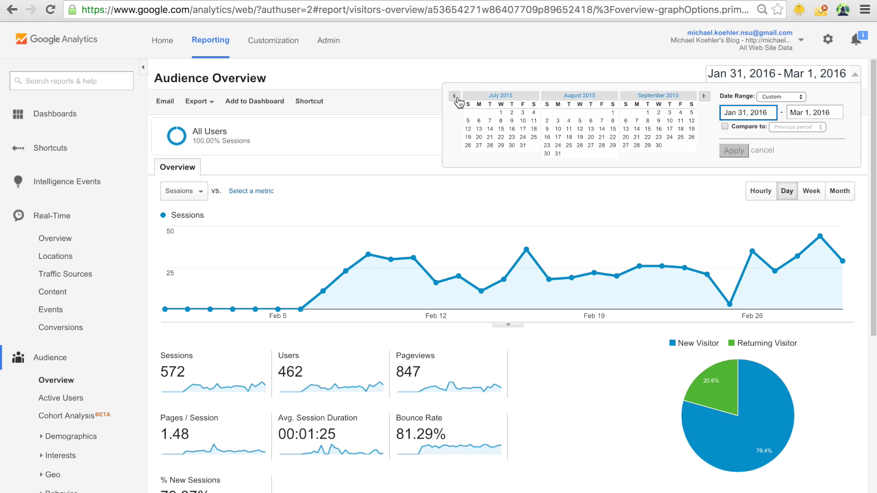
{"action": "left_click", "coordinate": [455, 98]}
{"action": "left_click", "coordinate": [455, 98]}
{"action": "left_click", "coordinate": [455, 98]}
{"action": "left_click", "coordinate": [455, 97]}
{"action": "left_click", "coordinate": [456, 97]}
{"action": "left_click", "coordinate": [455, 98]}
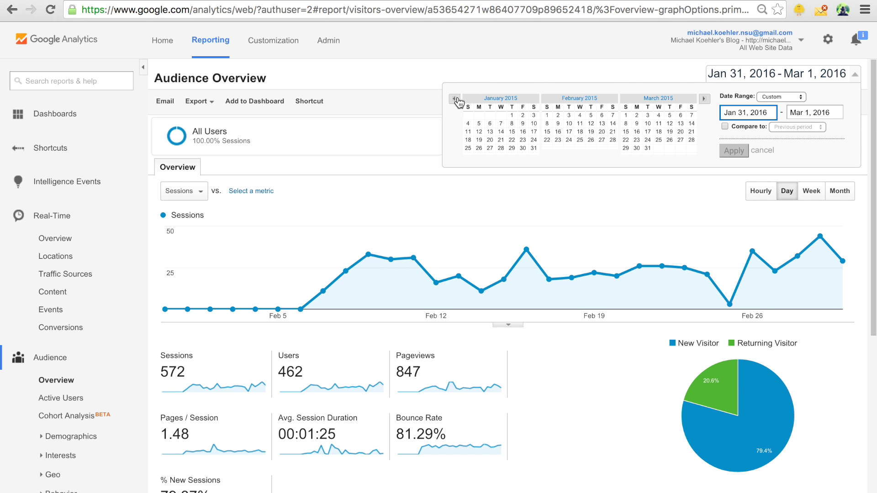
{"action": "left_click", "coordinate": [512, 117]}
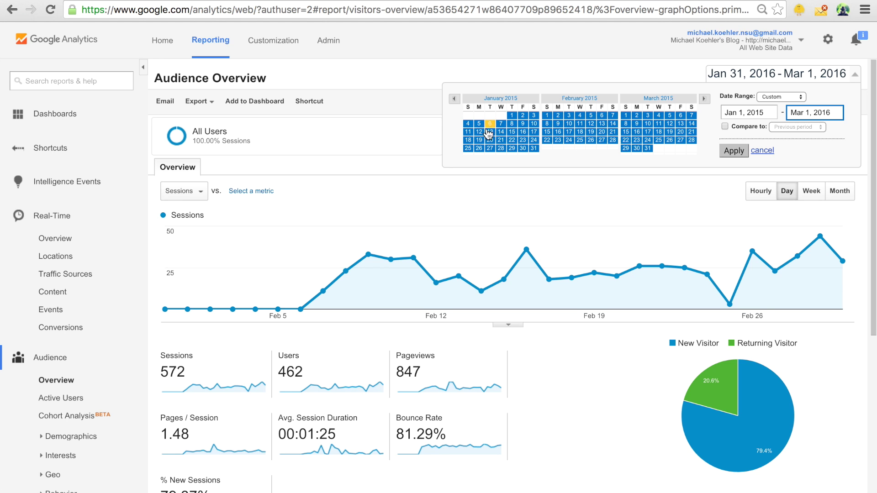
{"action": "left_click", "coordinate": [733, 152]}
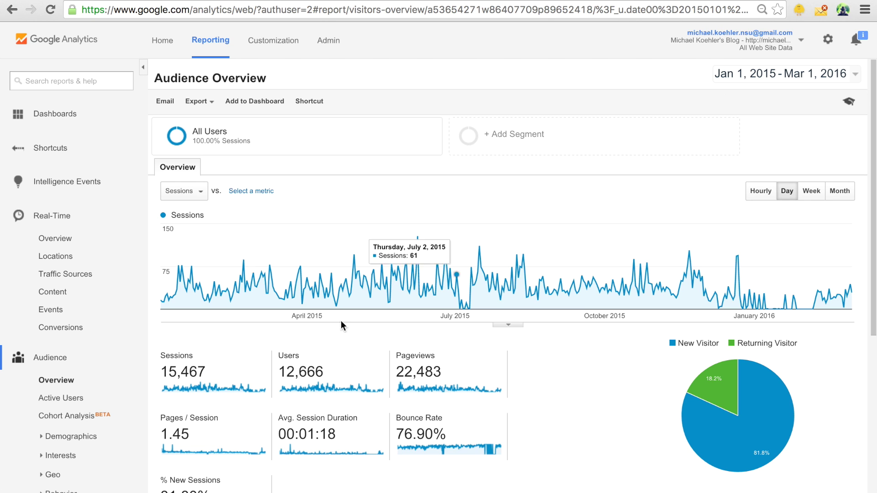
{"action": "left_click", "coordinate": [812, 86]}
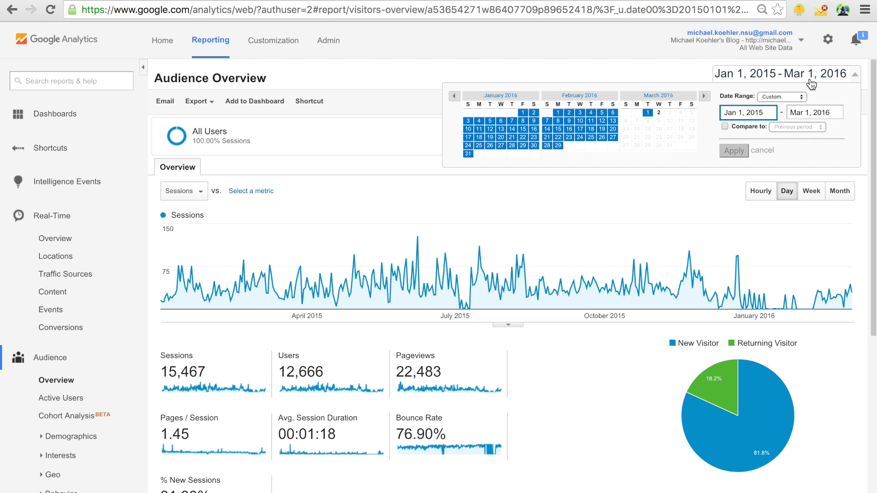
Narrow the report date range to Jan 1 – Mar 1, 2016
{"action": "left_click", "coordinate": [704, 96]}
{"action": "left_click", "coordinate": [455, 98]}
{"action": "left_click", "coordinate": [523, 112]}
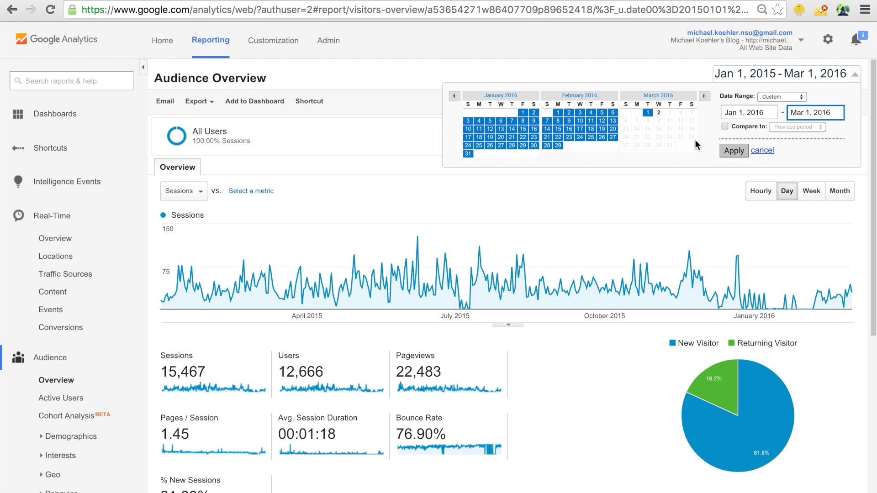
{"action": "left_click", "coordinate": [732, 152]}
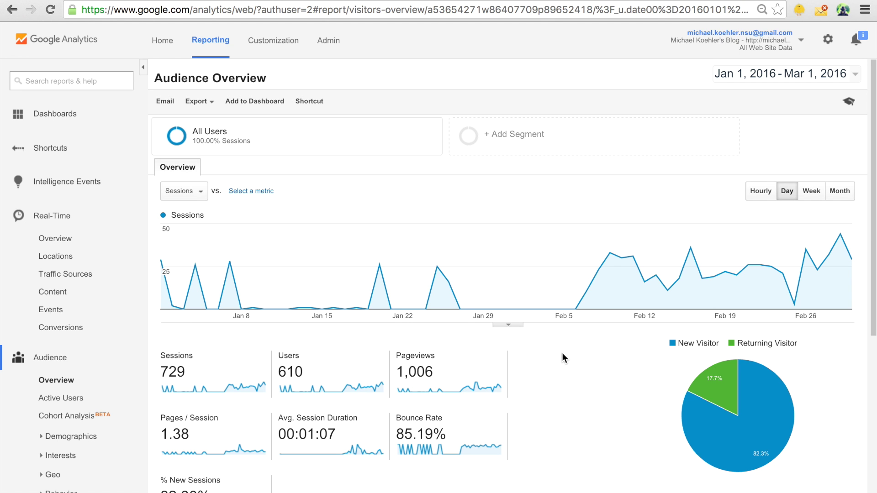
Review the metrics and the Pageviews definition, then switch to the blog's tab
{"action": "scroll", "coordinate": [557, 429], "scroll_direction": "down", "scroll_amount": 3}
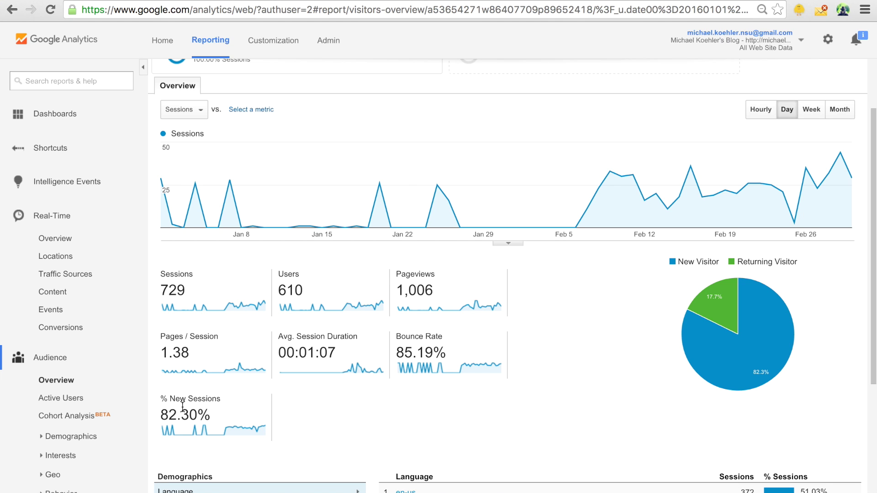
{"action": "mouse_move", "coordinate": [398, 278]}
{"action": "scroll", "coordinate": [466, 280], "scroll_direction": "up", "scroll_amount": 3}
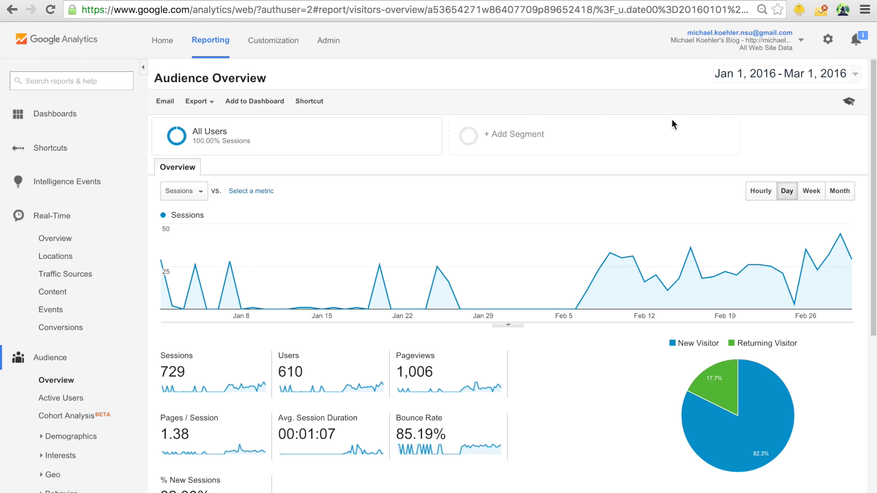
{"action": "left_click", "coordinate": [347, 7]}
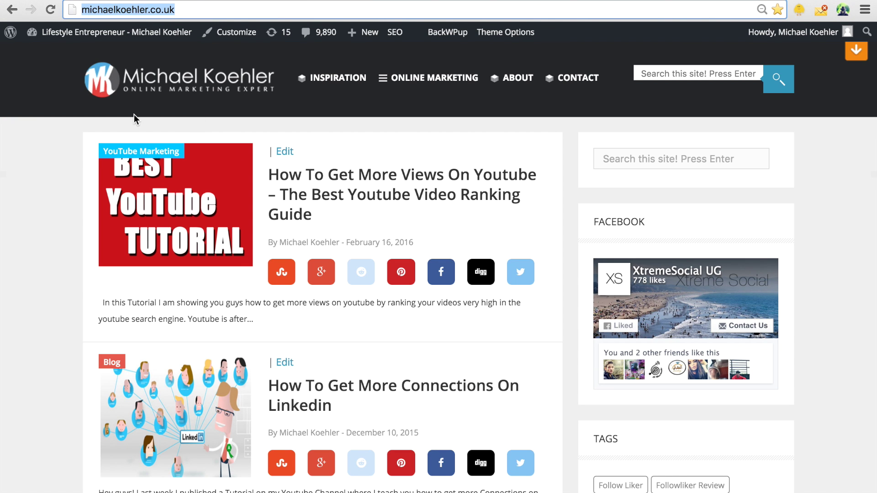
Reload the blog's home page and load the blog address in a new tab
{"action": "left_click", "coordinate": [139, 84]}
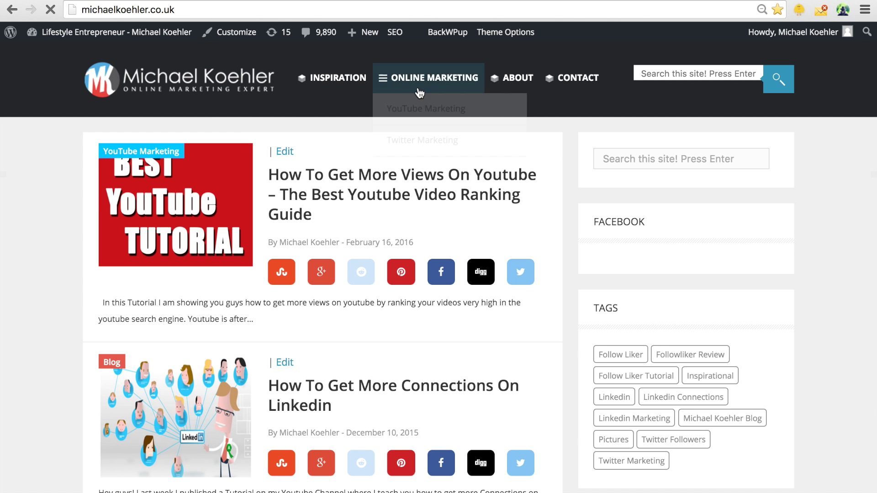
{"action": "mouse_move", "coordinate": [363, 32]}
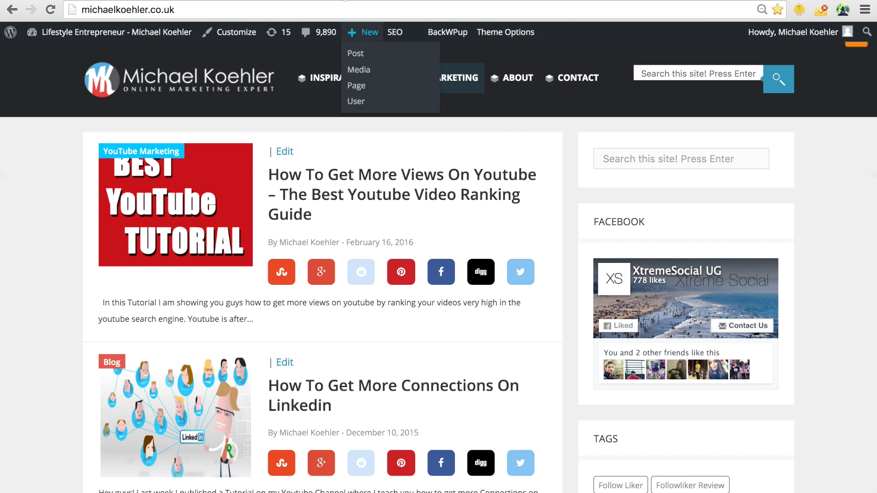
{"action": "key", "text": "ctrl+t"}
{"action": "type", "text": "mi"}
{"action": "key", "text": "Return"}
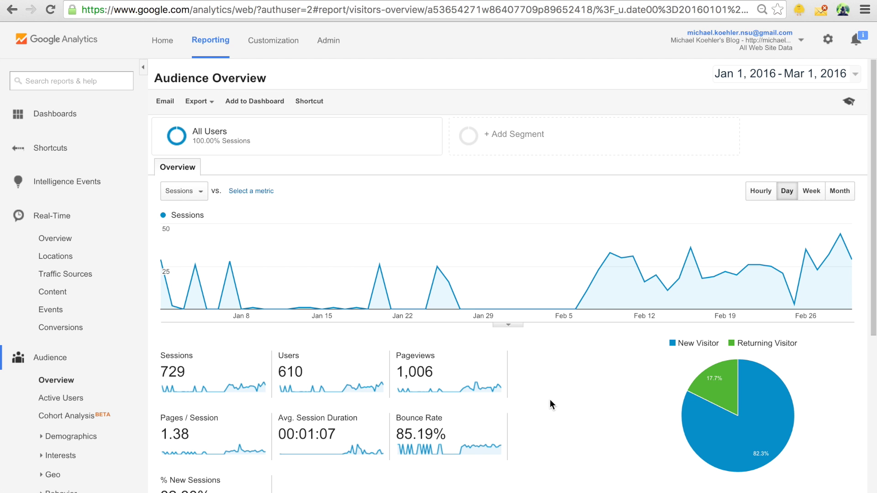
Check the Pageviews definition, then switch to the blog's home page
{"action": "scroll", "coordinate": [550, 399], "scroll_direction": "down", "scroll_amount": 3}
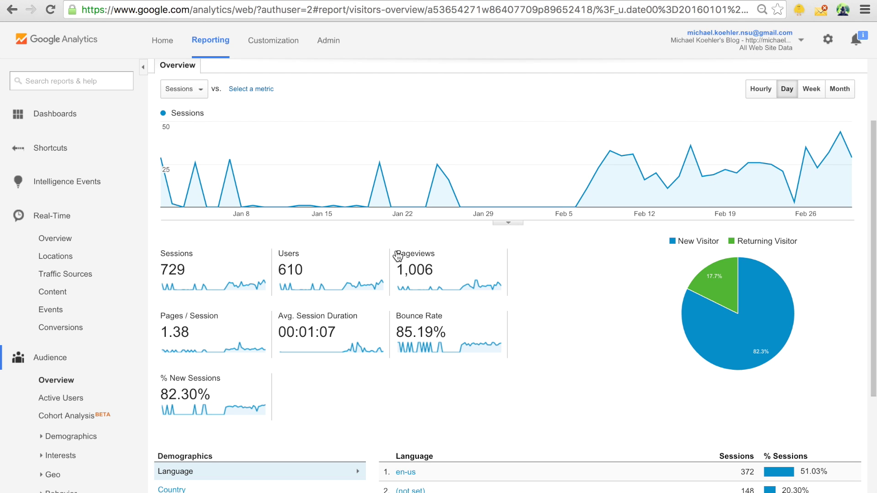
{"action": "mouse_move", "coordinate": [418, 258]}
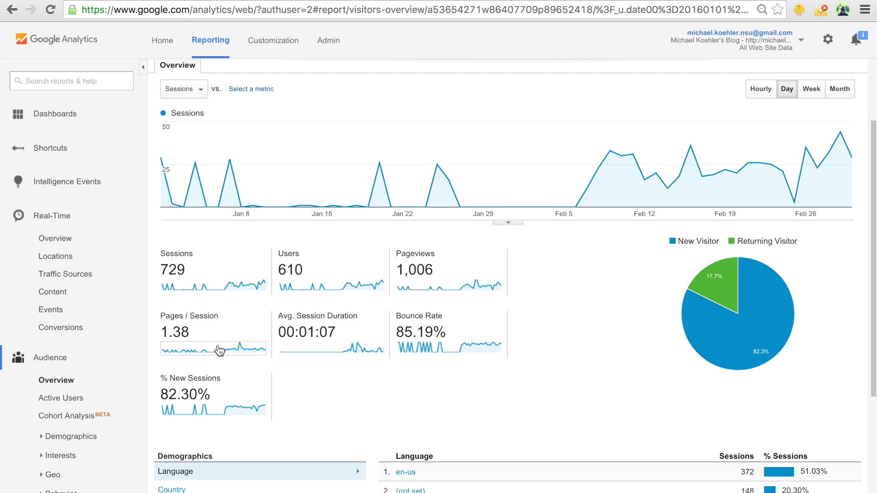
{"action": "left_click", "coordinate": [370, 1]}
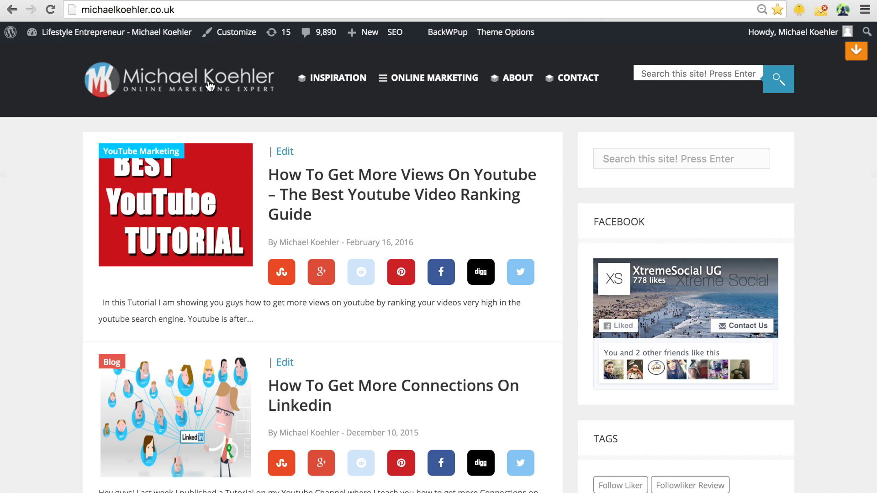
Browse the blog's home page, briefly opening and dismissing a share link's context menu
{"action": "right_click", "coordinate": [278, 263]}
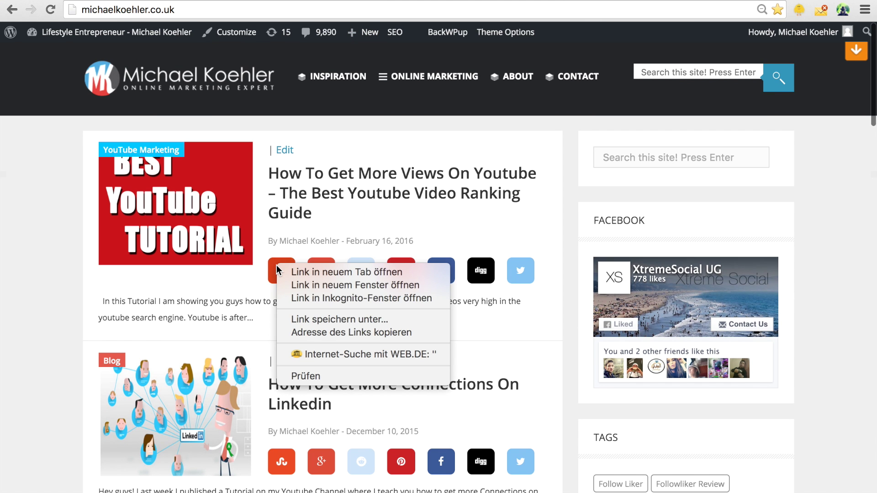
{"action": "left_click", "coordinate": [25, 313]}
{"action": "scroll", "coordinate": [24, 314], "scroll_direction": "down", "scroll_amount": 5}
{"action": "scroll", "coordinate": [25, 317], "scroll_direction": "up", "scroll_amount": 5}
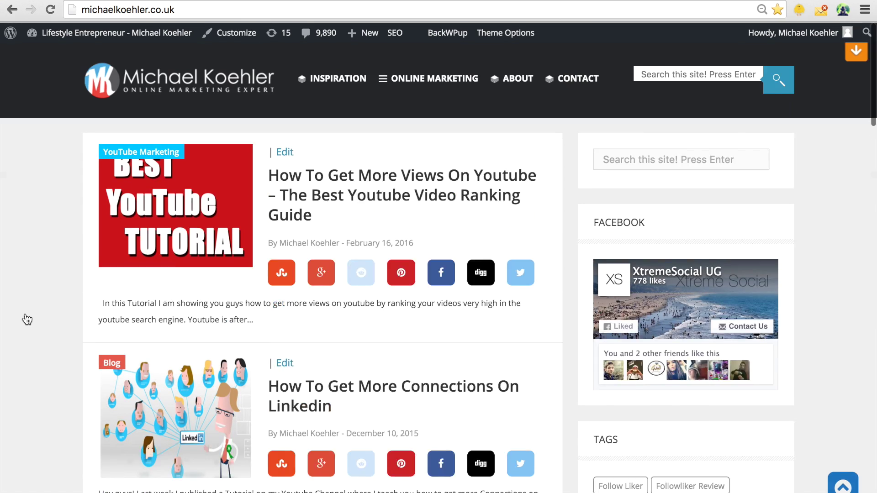
{"action": "mouse_move", "coordinate": [411, 78]}
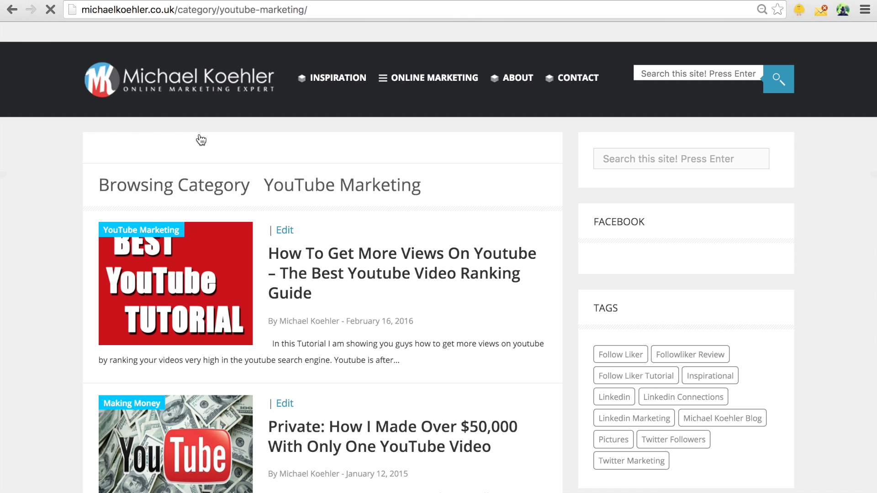
{"action": "scroll", "coordinate": [288, 345], "scroll_direction": "down", "scroll_amount": 8}
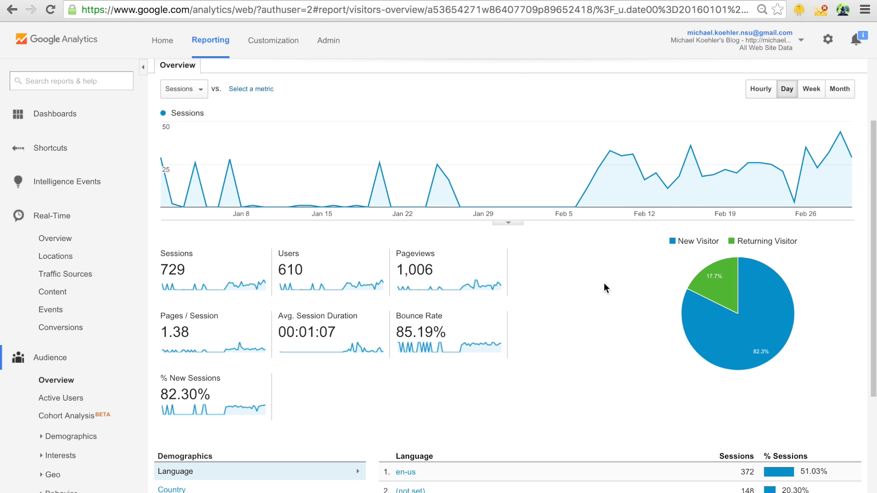
Read the Avg. Session Duration tooltip, then switch to the blog's home page
{"action": "mouse_move", "coordinate": [296, 303]}
{"action": "mouse_move", "coordinate": [298, 324]}
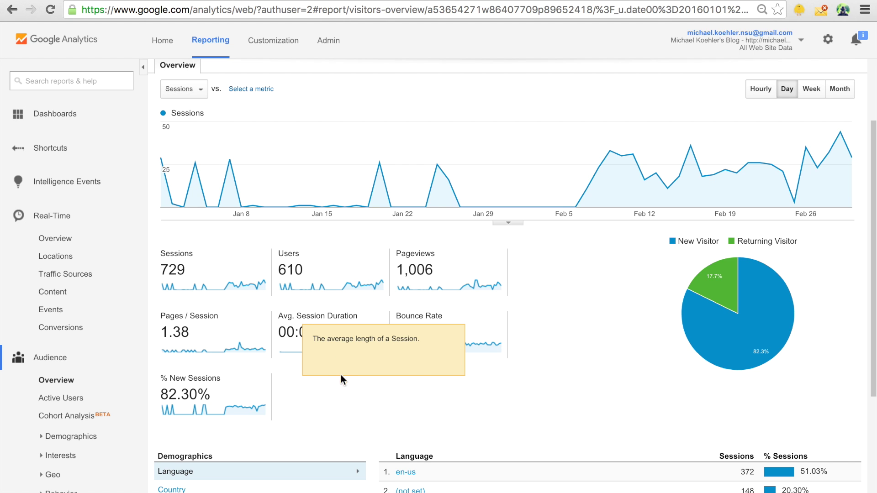
{"action": "left_click", "coordinate": [416, 398]}
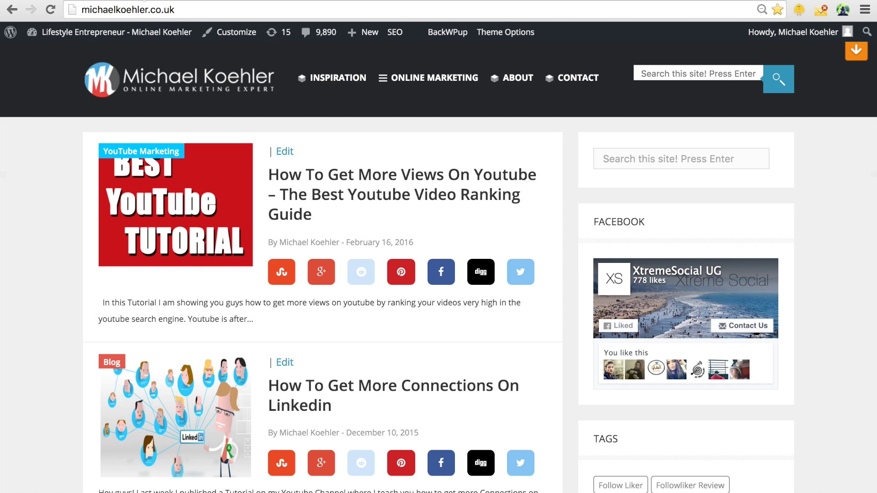
Return to the Google Analytics Audience Overview tab with Ctrl+Tab
{"action": "key", "text": "ctrl+Tab"}
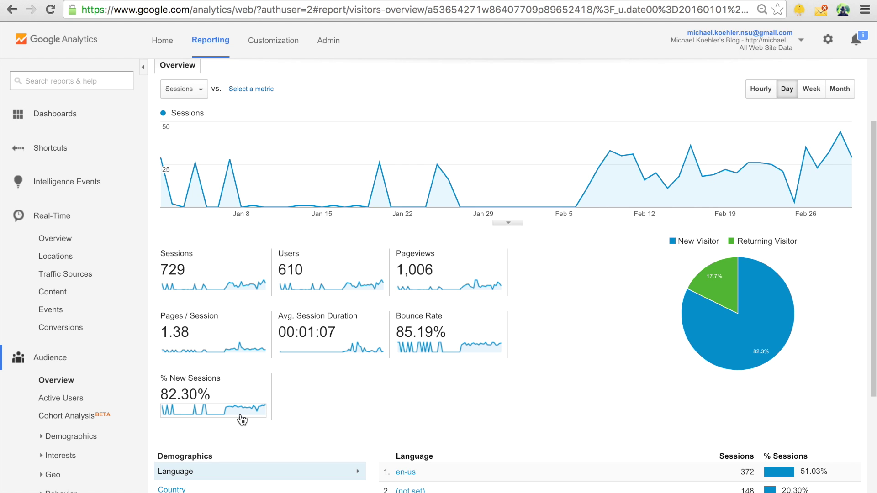
Scroll past the New/Returning Visitor pie chart down to the Demographics section
{"action": "scroll", "coordinate": [370, 447], "scroll_direction": "down", "scroll_amount": 1}
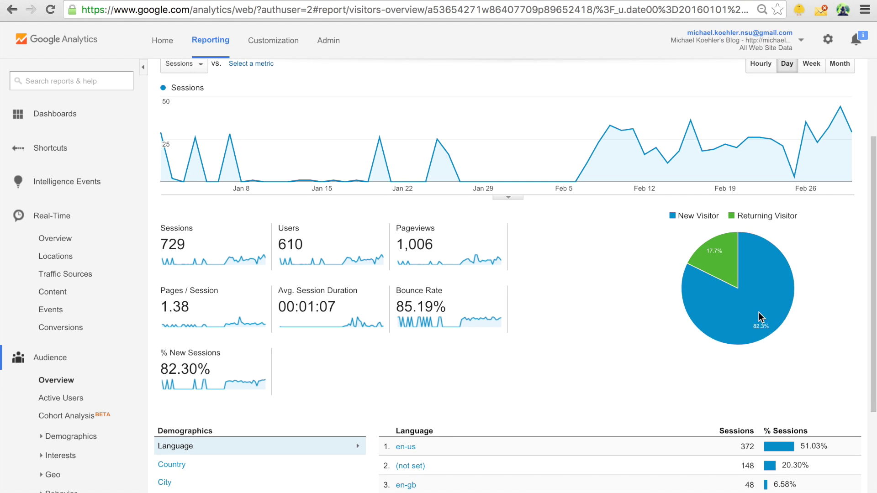
{"action": "mouse_move", "coordinate": [713, 247]}
{"action": "scroll", "coordinate": [632, 363], "scroll_direction": "down", "scroll_amount": 5}
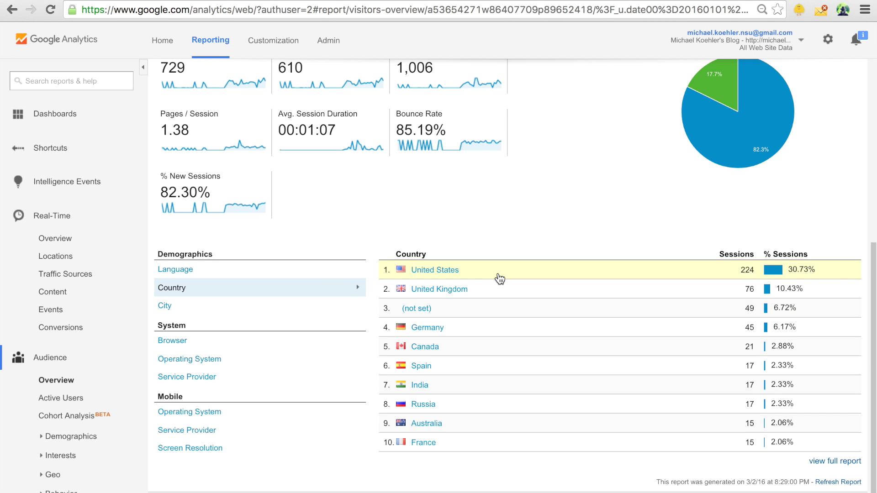
Switch the sessions breakdown from City and Country to Mobile Operating System: iOS 101 sessions, Android 91
{"action": "left_click", "coordinate": [307, 309]}
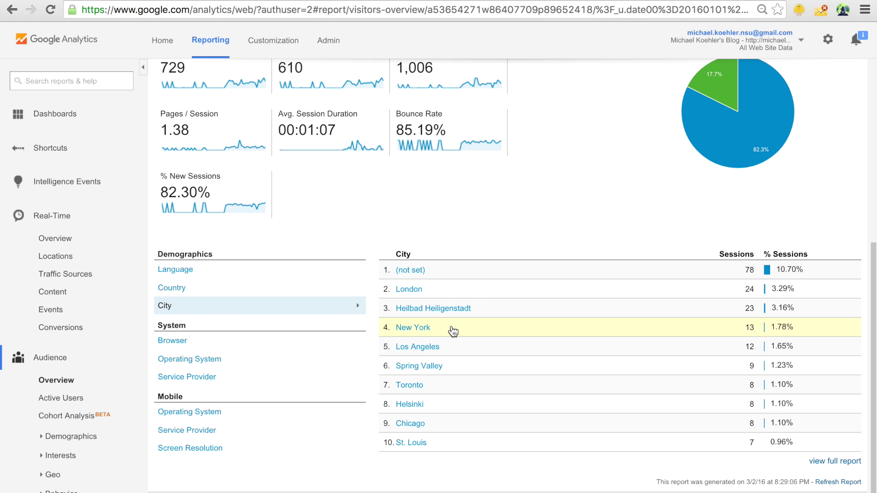
{"action": "left_click", "coordinate": [301, 293]}
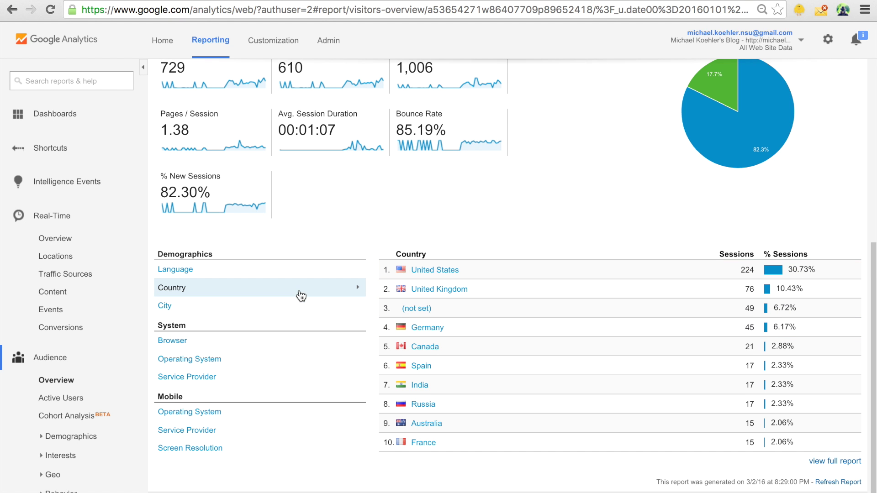
{"action": "left_click", "coordinate": [201, 411]}
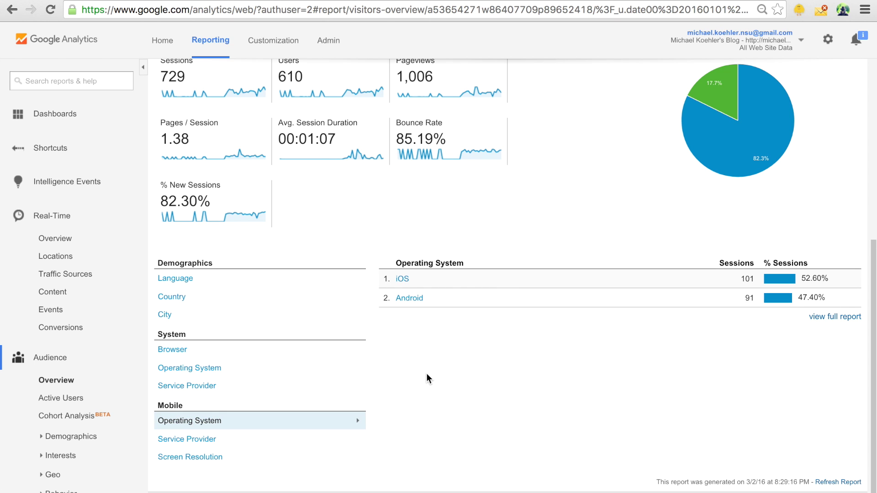
{"action": "scroll", "coordinate": [426, 373], "scroll_direction": "up", "scroll_amount": 5}
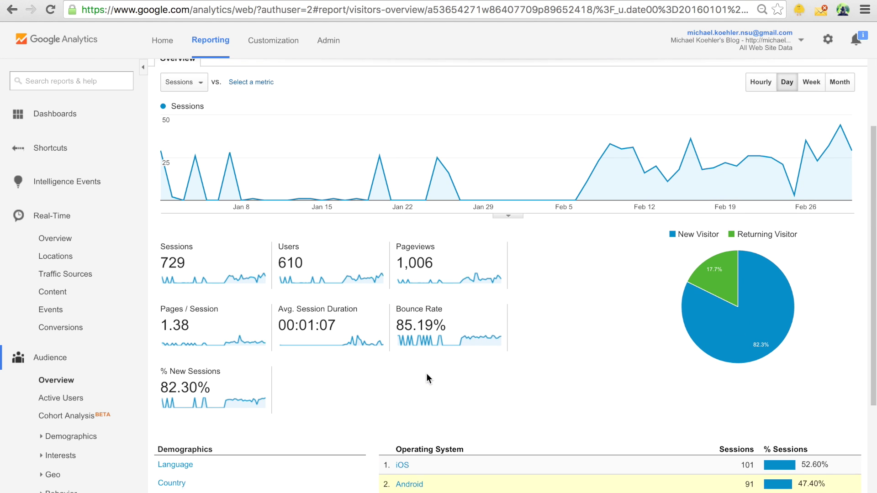
{"action": "scroll", "coordinate": [530, 372], "scroll_direction": "down", "scroll_amount": 3}
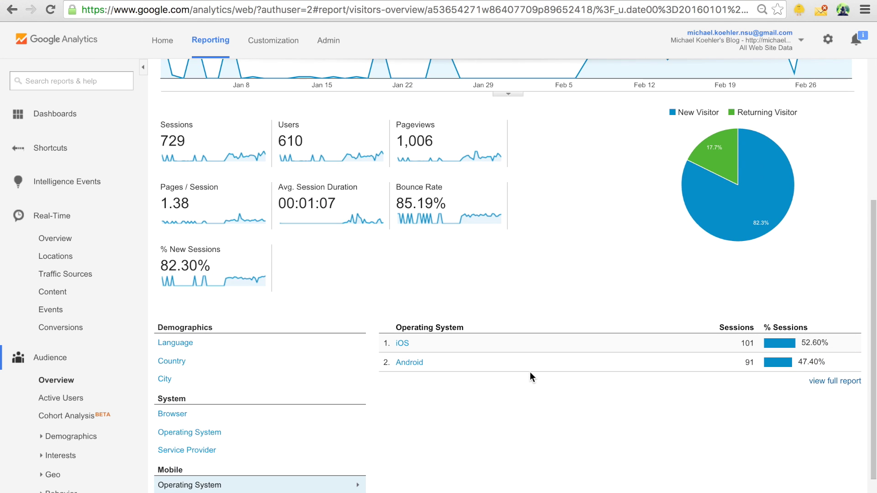
{"action": "scroll", "coordinate": [530, 372], "scroll_direction": "down", "scroll_amount": 1}
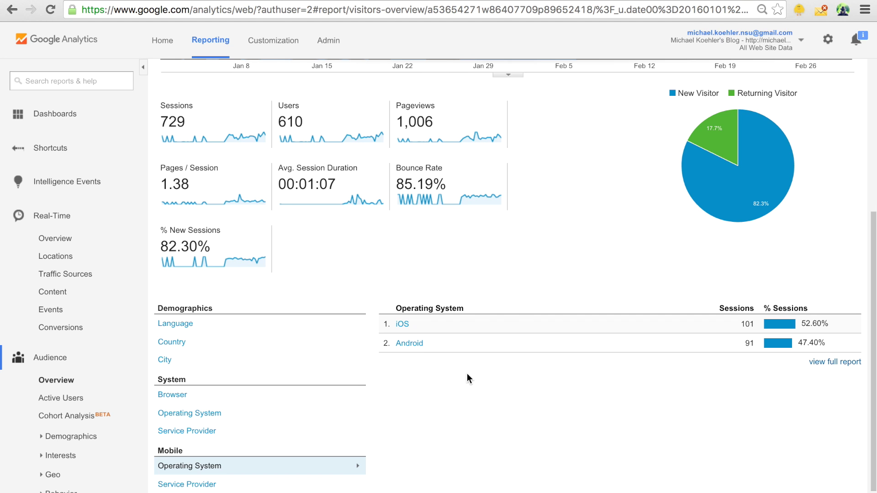
{"action": "scroll", "coordinate": [466, 374], "scroll_direction": "up", "scroll_amount": 5}
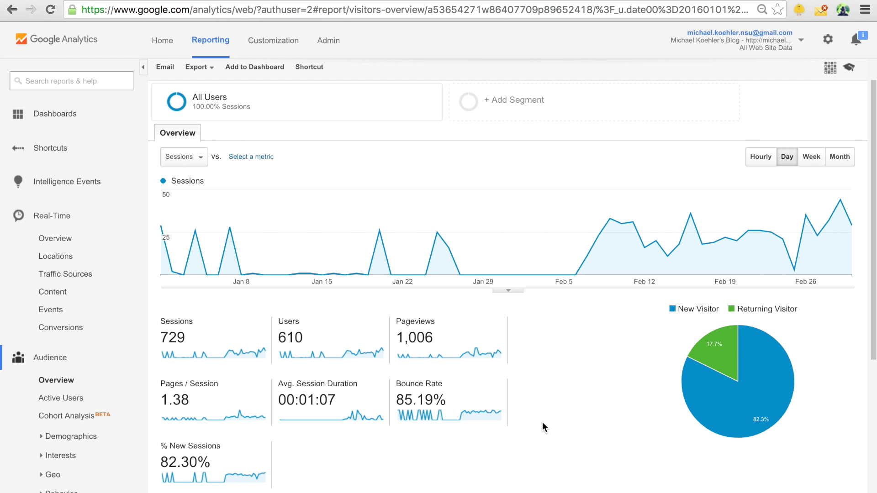
{"action": "scroll", "coordinate": [543, 423], "scroll_direction": "down", "scroll_amount": 6}
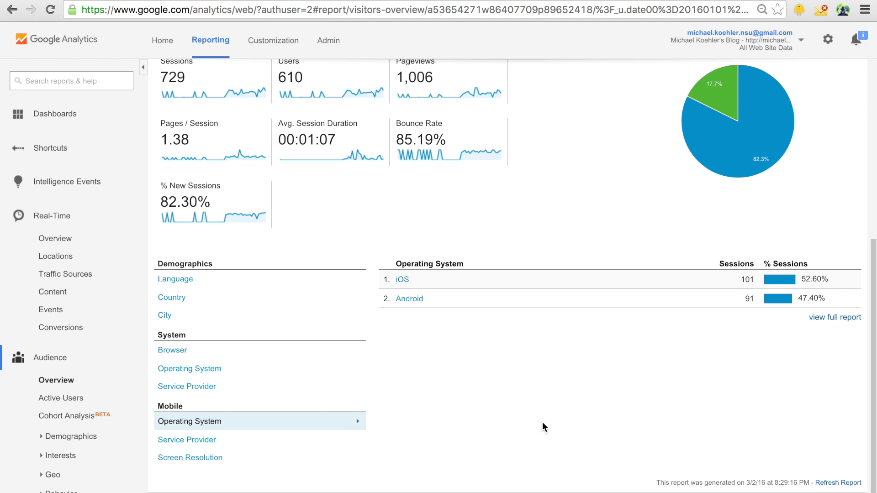
{"action": "scroll", "coordinate": [543, 424], "scroll_direction": "up", "scroll_amount": 1}
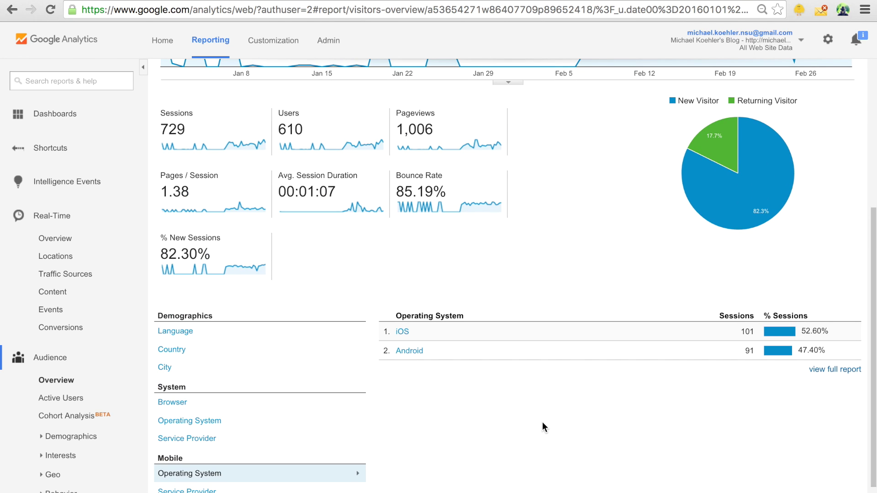
{"action": "scroll", "coordinate": [209, 338], "scroll_direction": "up", "scroll_amount": 5}
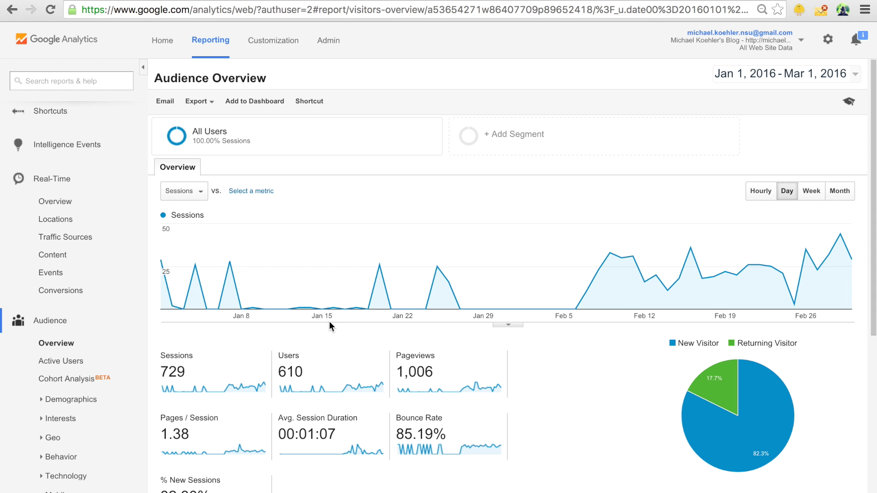
{"action": "scroll", "coordinate": [329, 321], "scroll_direction": "down", "scroll_amount": 1}
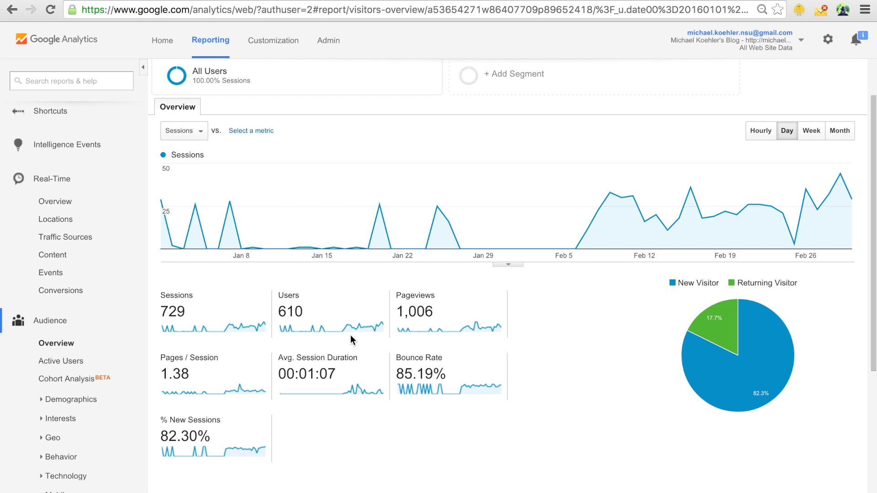
{"action": "scroll", "coordinate": [352, 340], "scroll_direction": "up", "scroll_amount": 2}
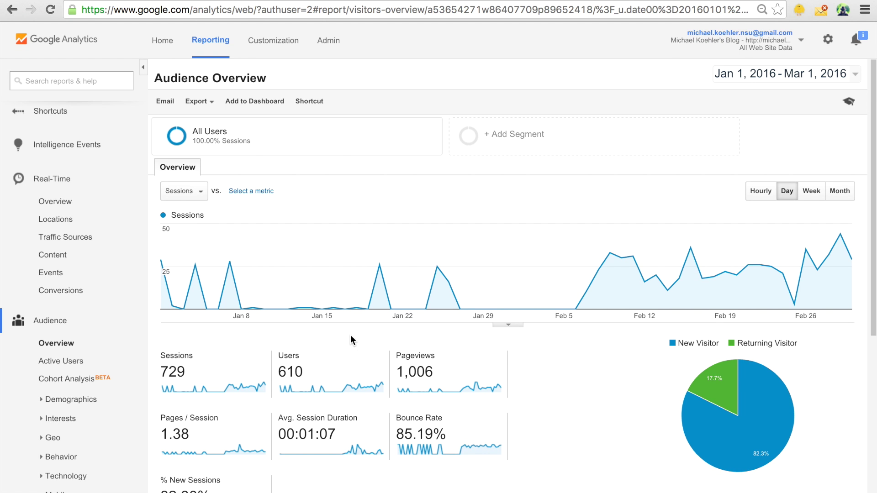